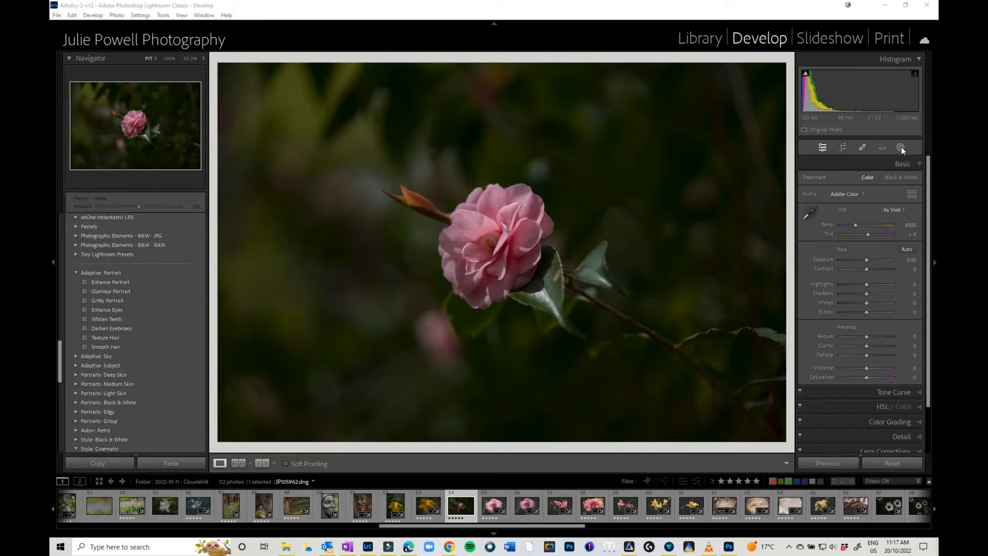
Create a Select Subject mask on the pink flower and turn on its color overlay
{"action": "left_click", "coordinate": [900, 147]}
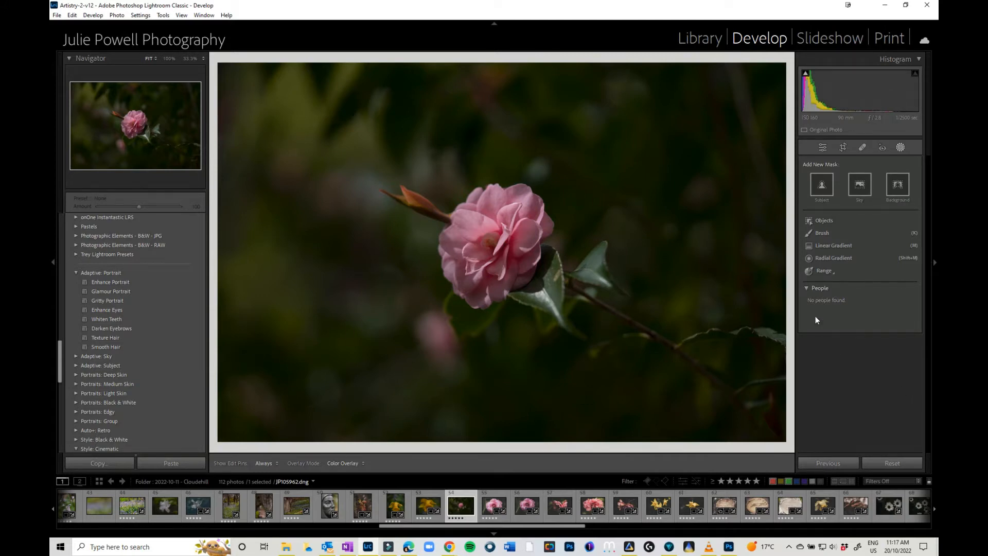
{"action": "left_click", "coordinate": [820, 189]}
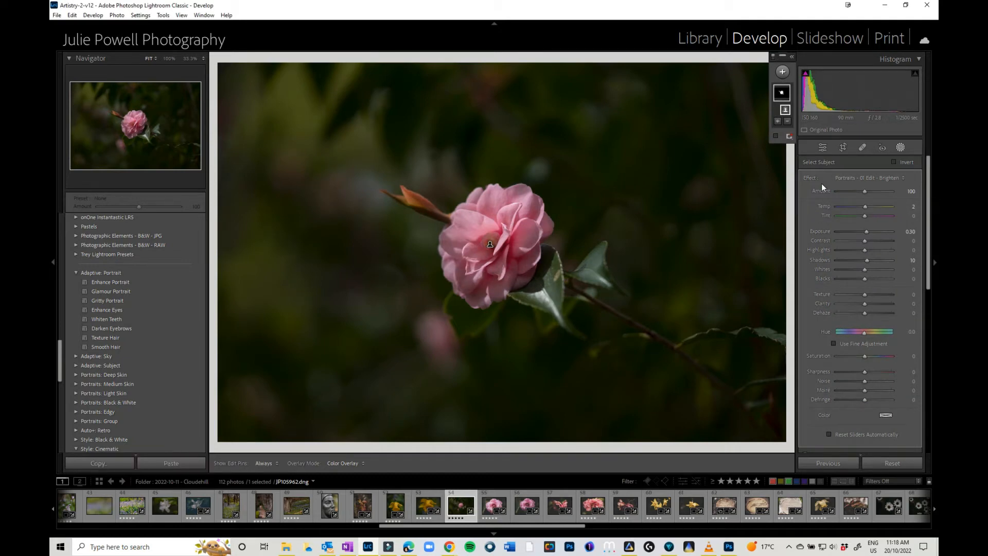
{"action": "left_click", "coordinate": [777, 137]}
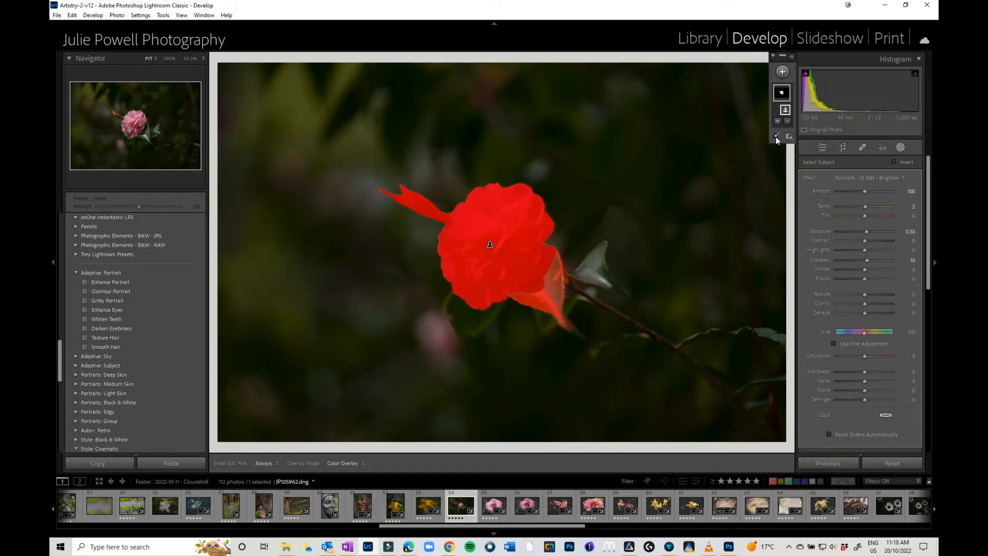
{"action": "left_click", "coordinate": [790, 136]}
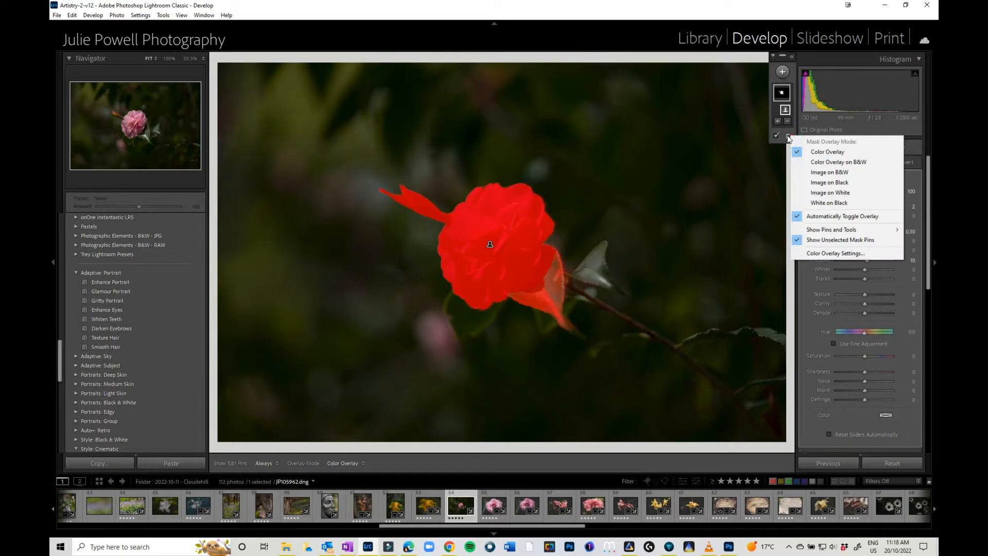
{"action": "left_click", "coordinate": [788, 138]}
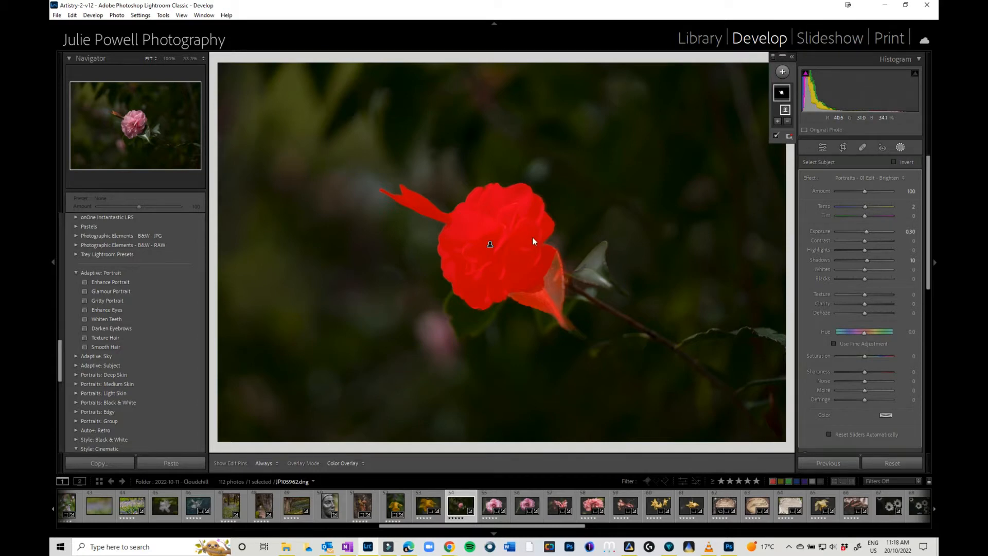
Add a brush to the subject mask and paint in the leaves beneath and to the right of the flower
{"action": "left_click", "coordinate": [778, 122]}
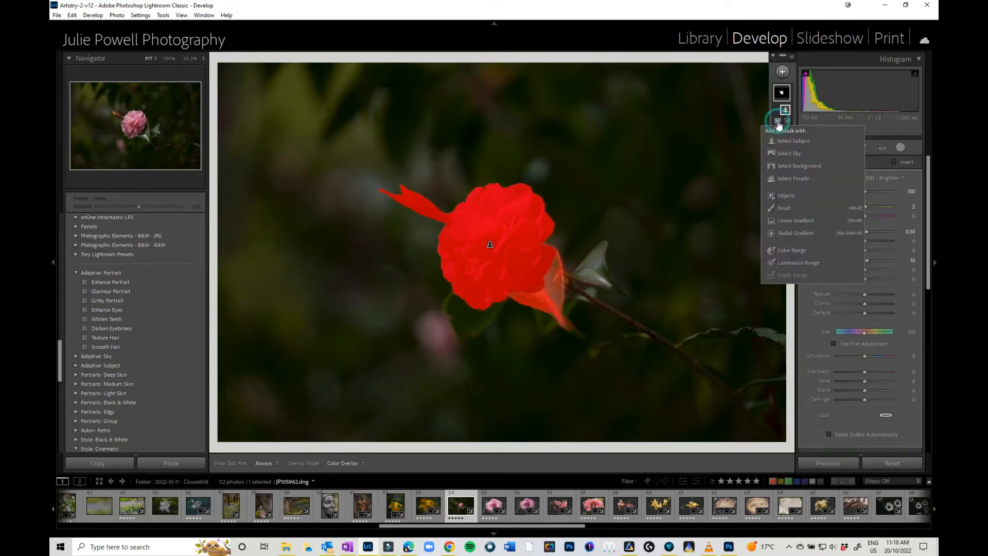
{"action": "left_click", "coordinate": [784, 211]}
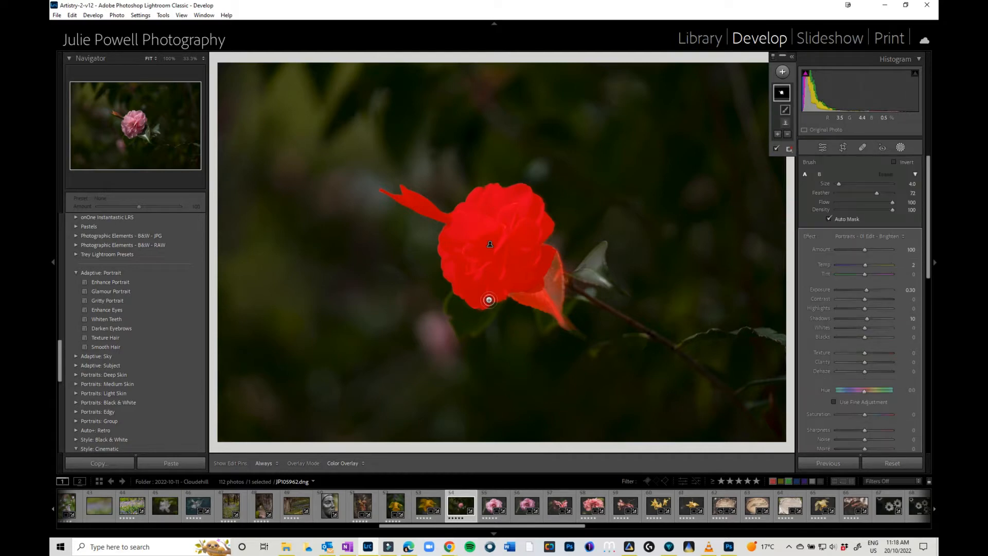
{"action": "key", "text": "h"}
{"action": "key", "text": "alt"}
{"action": "left_click_drag", "start_coordinate": [468, 284], "coordinate": [478, 305]}
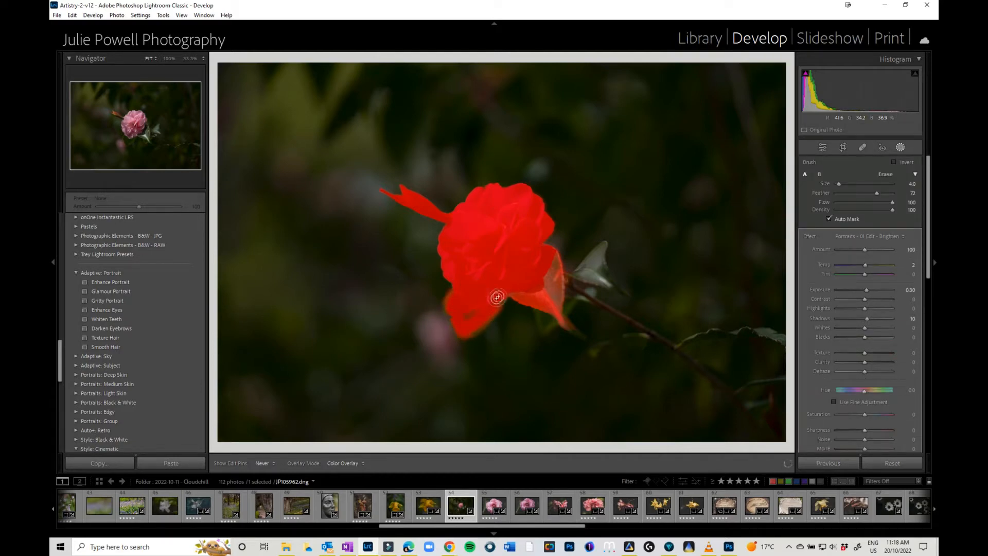
{"action": "key", "text": "h"}
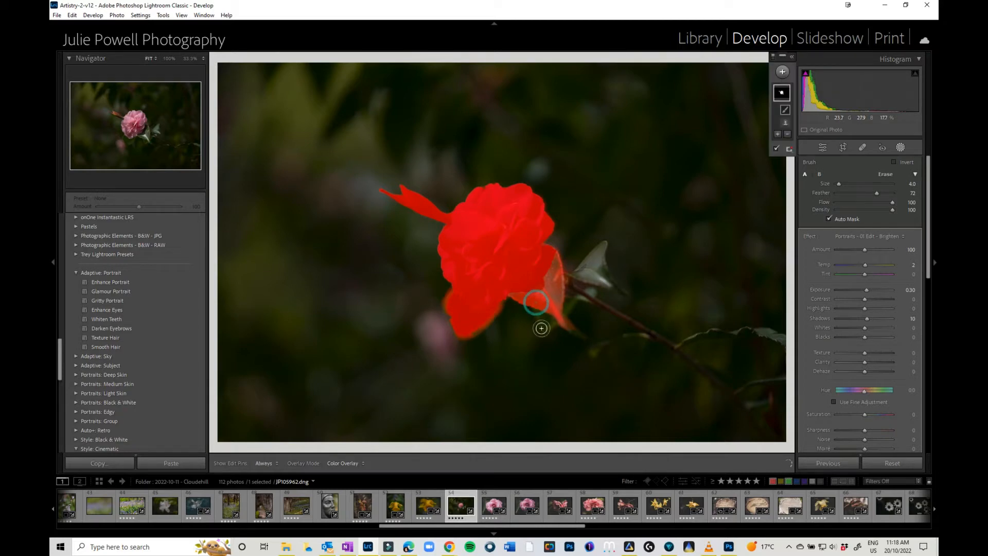
{"action": "key", "text": "h"}
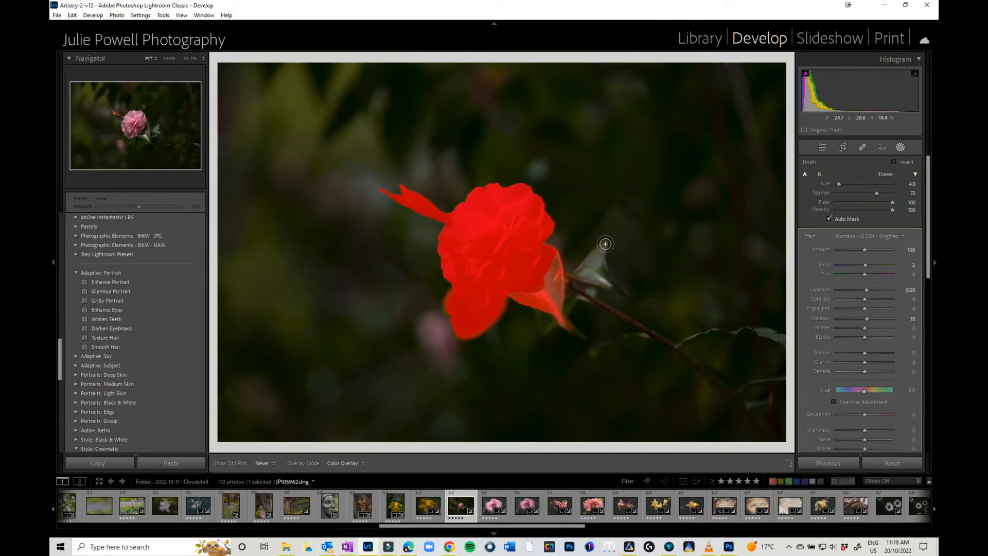
{"action": "mouse_move", "coordinate": [603, 275]}
{"action": "left_mouse_down"}
{"action": "mouse_move", "coordinate": [620, 294]}
{"action": "mouse_move", "coordinate": [571, 274]}
{"action": "mouse_move", "coordinate": [618, 293]}
{"action": "mouse_move", "coordinate": [596, 274]}
{"action": "mouse_move", "coordinate": [582, 287]}
{"action": "mouse_move", "coordinate": [591, 295]}
{"action": "mouse_move", "coordinate": [547, 321]}
{"action": "left_mouse_up"}
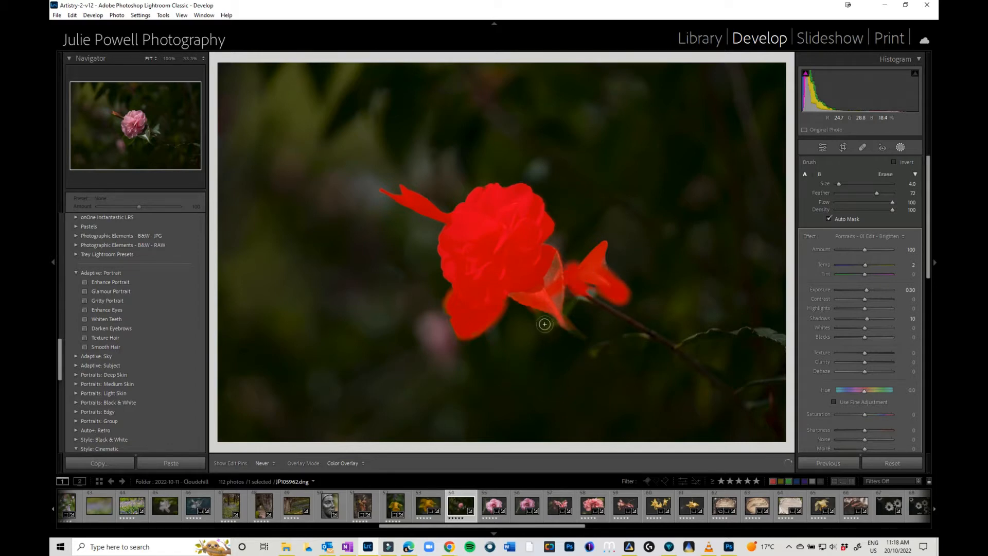
{"action": "key", "text": "h"}
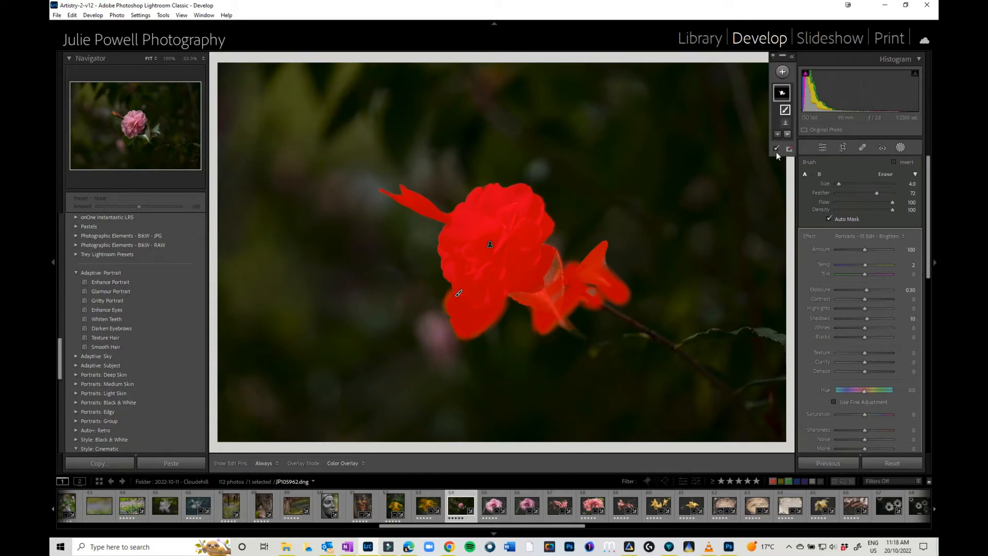
Brush the unmasked part of the leaf beside the flower and the stem running down to the right into the mask
{"action": "key", "text": "h"}
{"action": "mouse_move", "coordinate": [552, 258]}
{"action": "left_mouse_down"}
{"action": "mouse_move", "coordinate": [553, 286]}
{"action": "mouse_move", "coordinate": [556, 278]}
{"action": "left_mouse_up"}
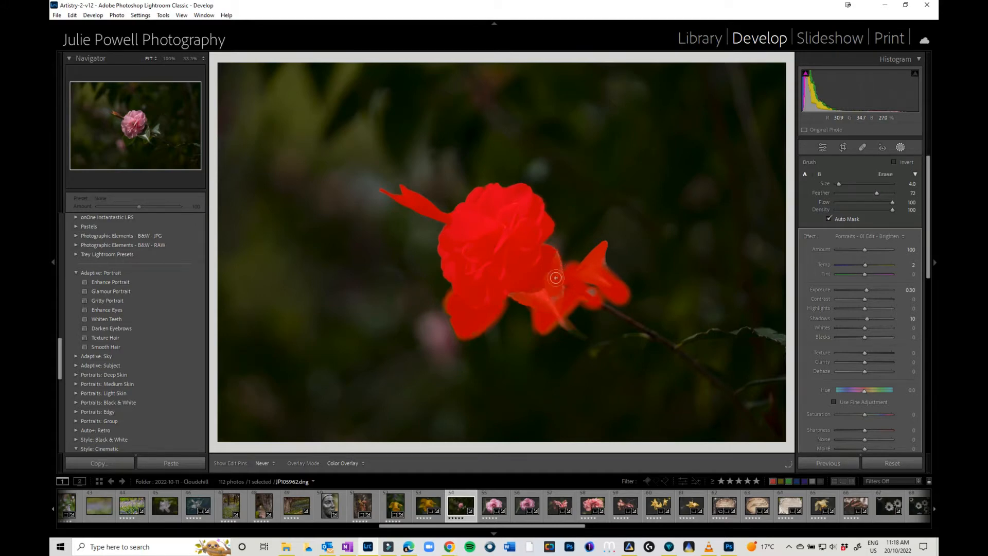
{"action": "left_click_drag", "start_coordinate": [636, 322], "coordinate": [699, 366]}
{"action": "key", "text": "h"}
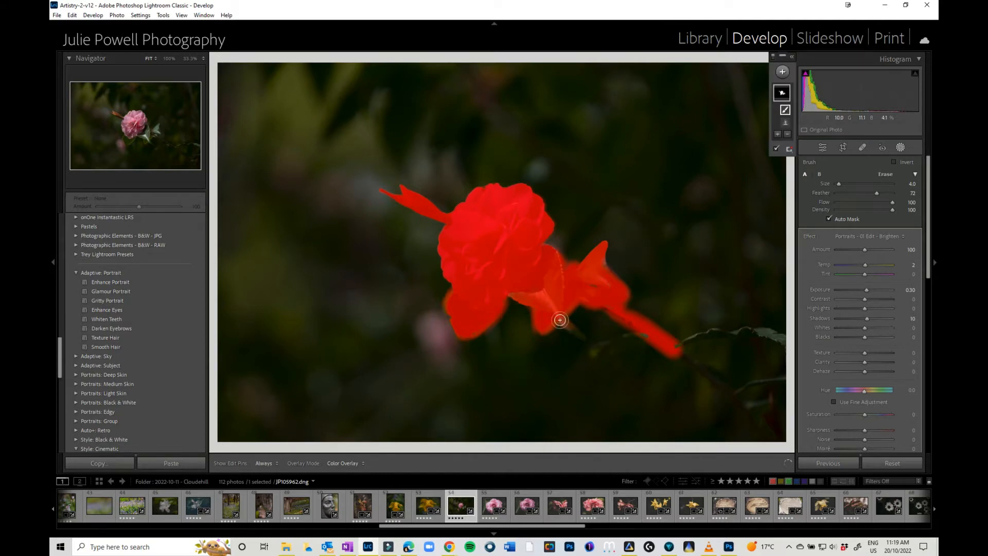
{"action": "key", "text": "h"}
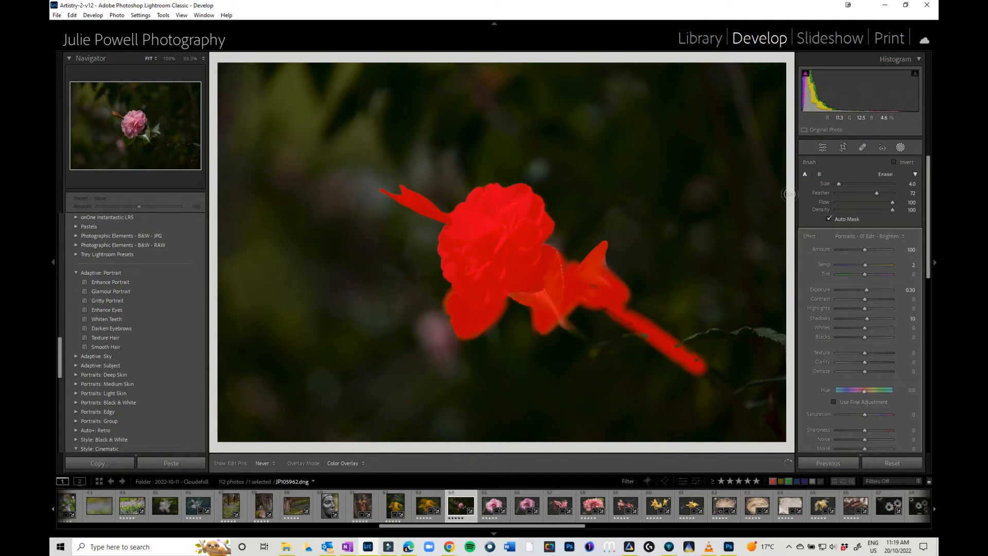
{"action": "key", "text": "h"}
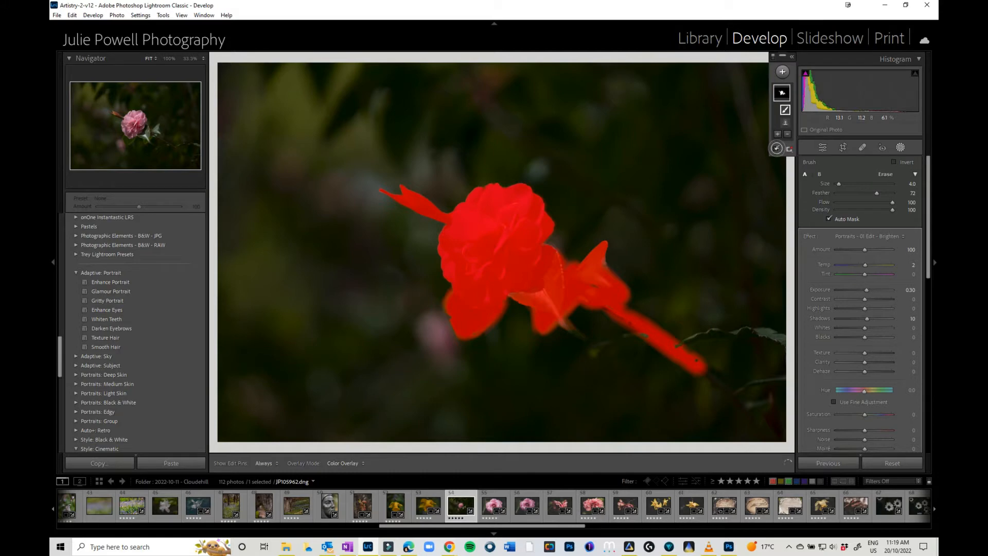
{"action": "key", "text": "h"}
{"action": "key", "text": "h"}
Apply the Portraits - 01 Edit - Brighten effect to the flower mask and set Texture to 11 and Clarity to 19
{"action": "left_click", "coordinate": [863, 236]}
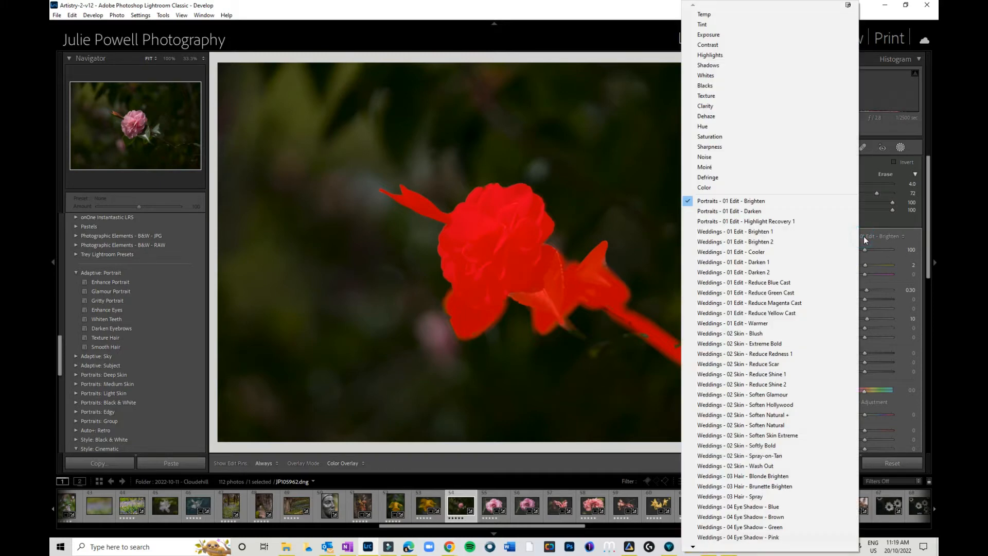
{"action": "left_click", "coordinate": [762, 202]}
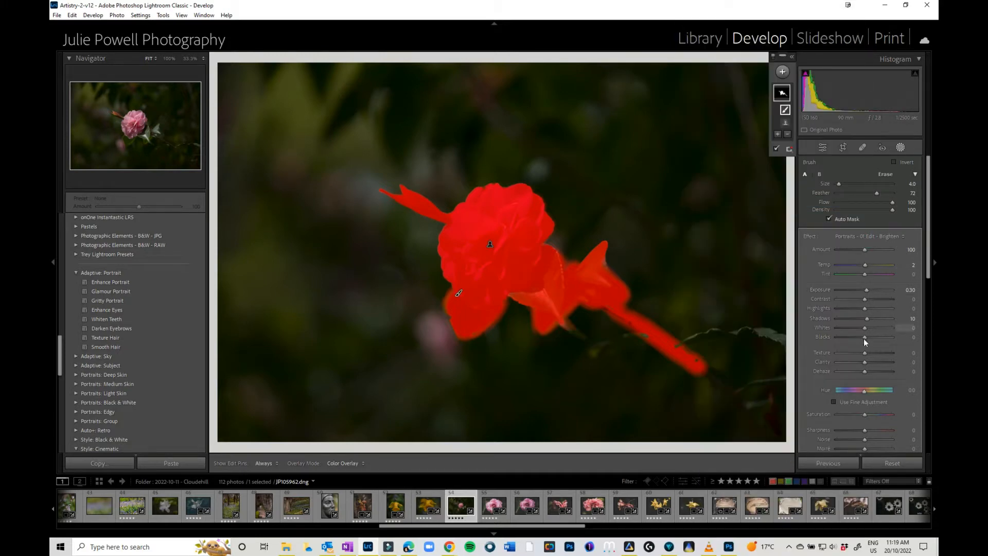
{"action": "left_click", "coordinate": [865, 354]}
{"action": "left_click_drag", "start_coordinate": [866, 354], "coordinate": [870, 363]}
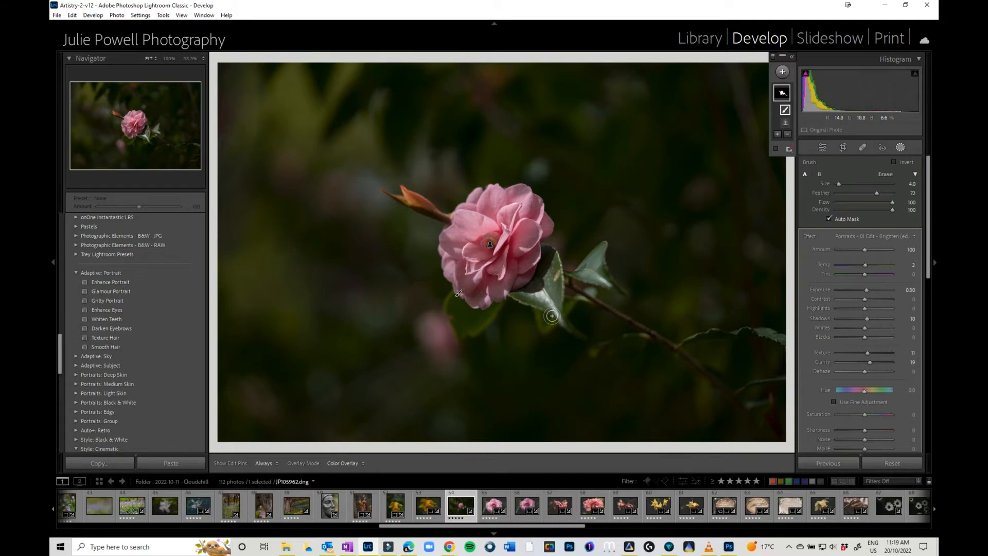
Add a Select Background mask and subtract the leaves and stem beside the flower from it with a brush
{"action": "left_click", "coordinate": [783, 73]}
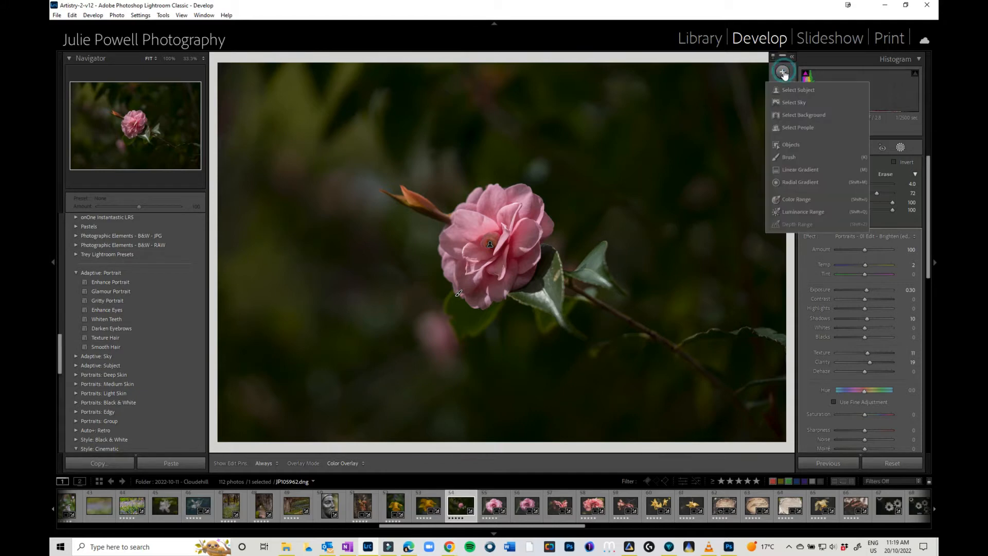
{"action": "left_click", "coordinate": [788, 116]}
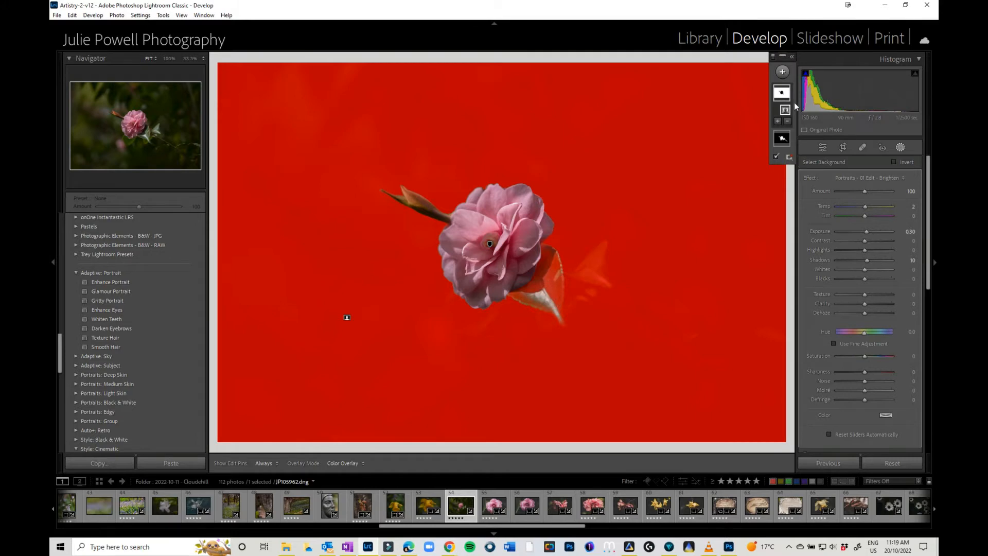
{"action": "left_click", "coordinate": [787, 122]}
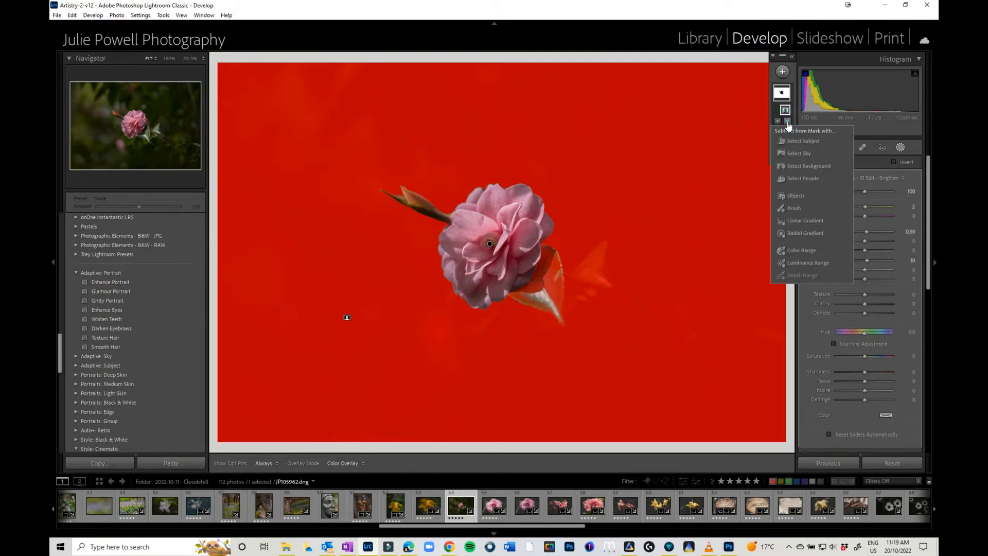
{"action": "left_click", "coordinate": [795, 208]}
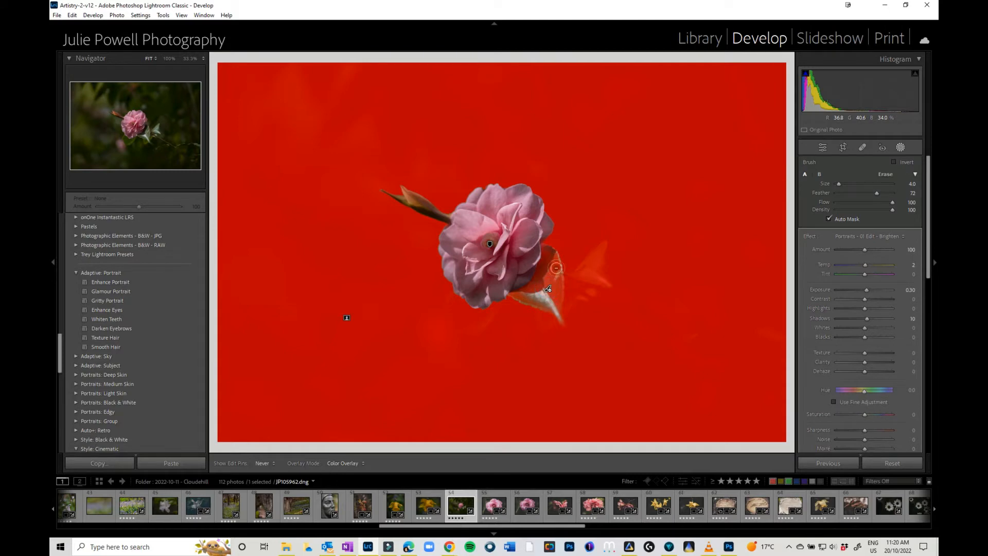
{"action": "mouse_move", "coordinate": [548, 264]}
{"action": "left_mouse_down"}
{"action": "mouse_move", "coordinate": [527, 286]}
{"action": "mouse_move", "coordinate": [547, 253]}
{"action": "mouse_move", "coordinate": [561, 295]}
{"action": "mouse_move", "coordinate": [574, 278]}
{"action": "mouse_move", "coordinate": [601, 285]}
{"action": "mouse_move", "coordinate": [584, 277]}
{"action": "mouse_move", "coordinate": [600, 247]}
{"action": "mouse_move", "coordinate": [587, 279]}
{"action": "mouse_move", "coordinate": [596, 286]}
{"action": "mouse_move", "coordinate": [573, 284]}
{"action": "left_mouse_up"}
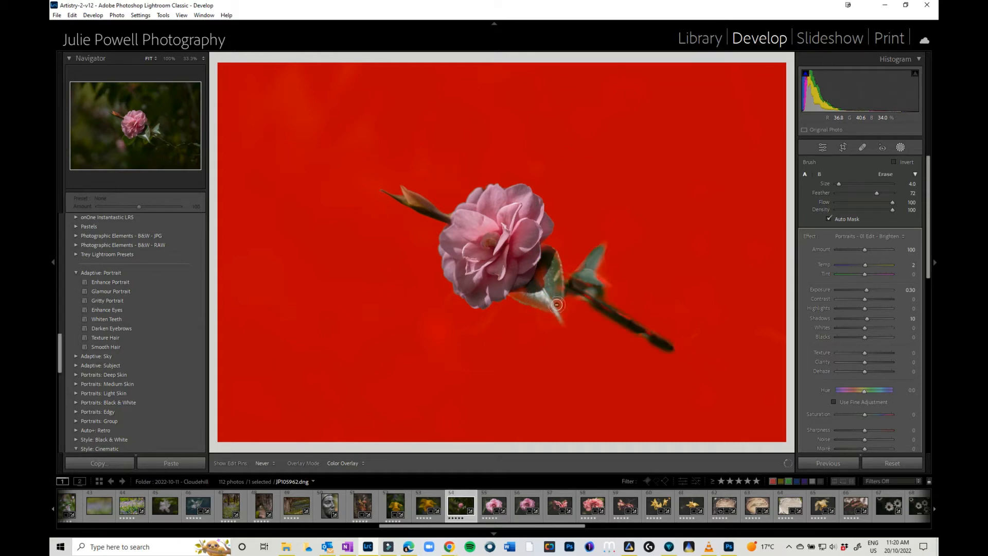
{"action": "key", "text": "h"}
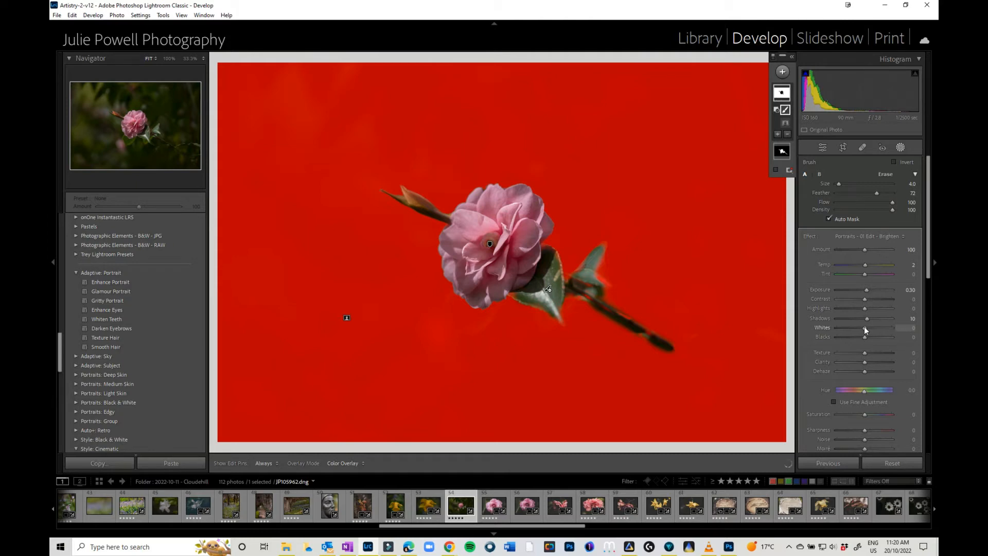
Change the background mask's effect preset to Portraits - 01 Edit - Darken
{"action": "left_click", "coordinate": [863, 249]}
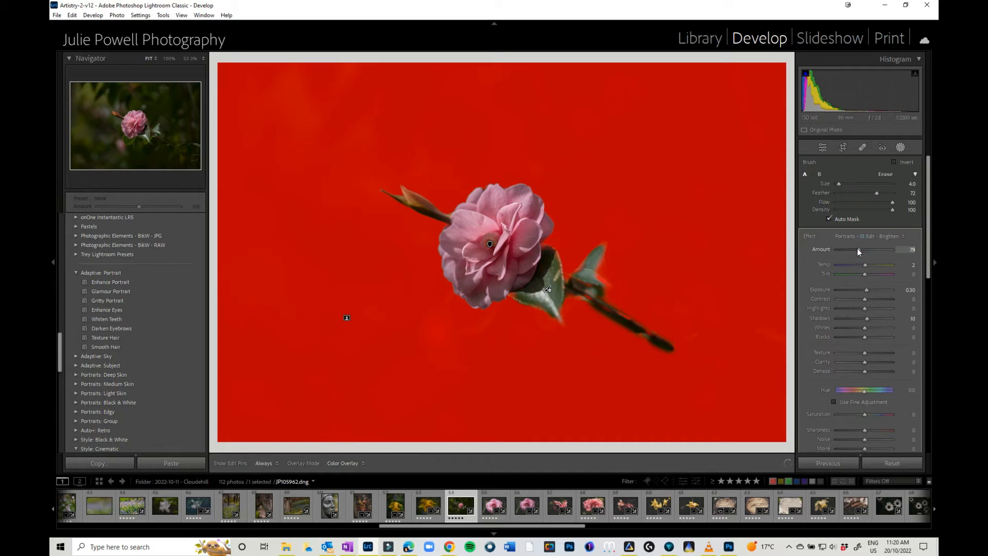
{"action": "left_click", "coordinate": [861, 249]}
{"action": "left_click", "coordinate": [855, 236]}
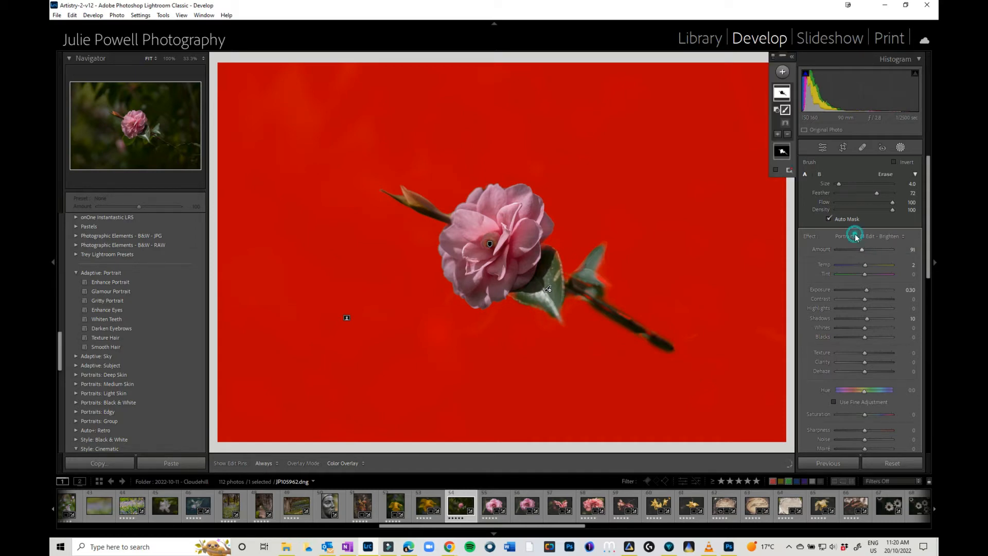
{"action": "left_click", "coordinate": [716, 209]}
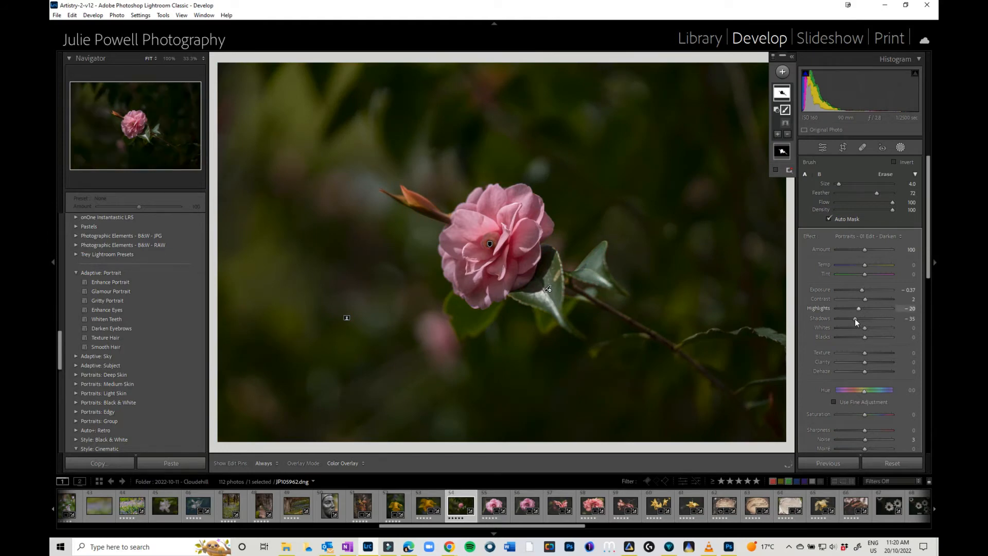
Set the background mask's Shadows to -63 and lower its Clarity and Texture below zero
{"action": "left_click_drag", "start_coordinate": [855, 319], "coordinate": [847, 320]}
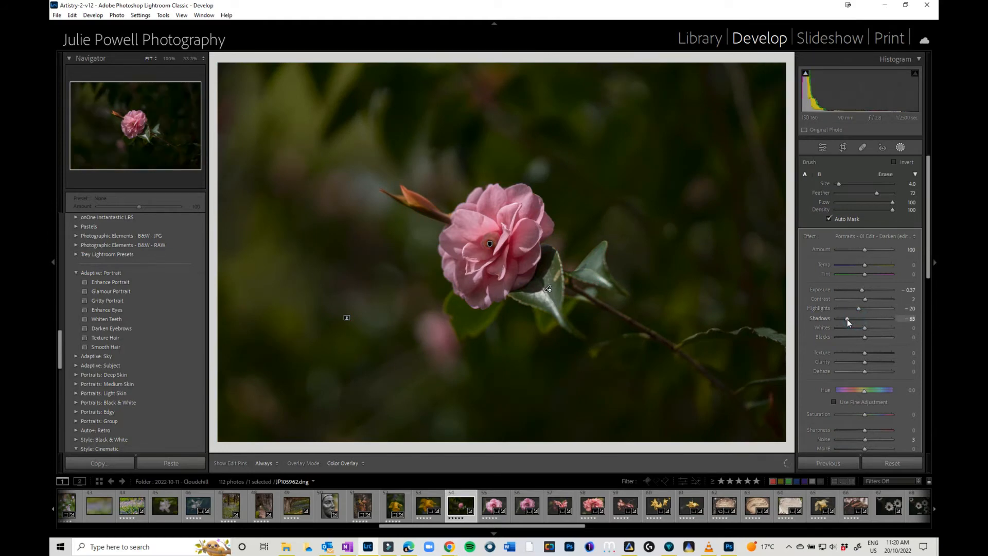
{"action": "left_click", "coordinate": [865, 363]}
{"action": "left_click", "coordinate": [844, 362]}
{"action": "left_click", "coordinate": [855, 353]}
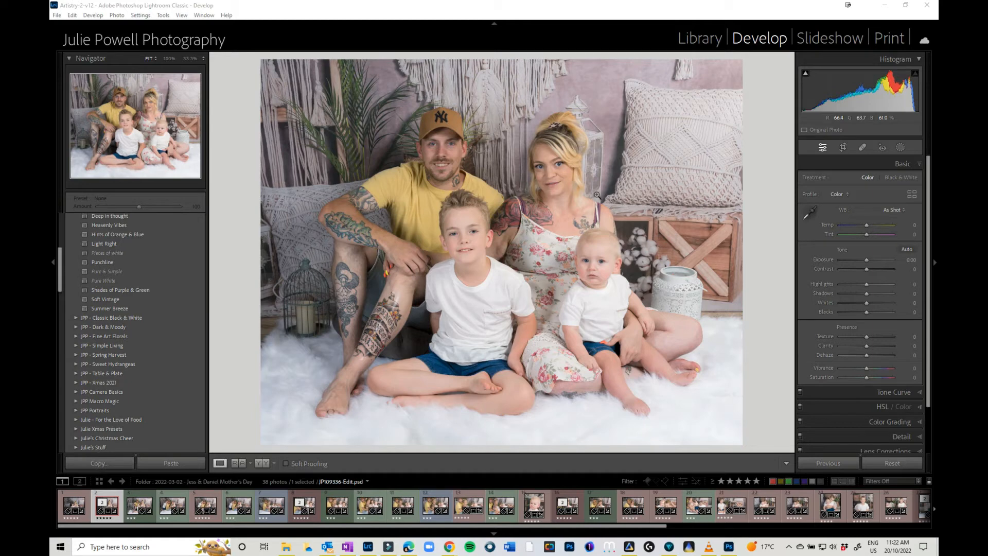
Open masking and preview the detected masks for the father, mother and baby, plus the body-part mask options for Person 1
{"action": "left_click", "coordinate": [901, 147]}
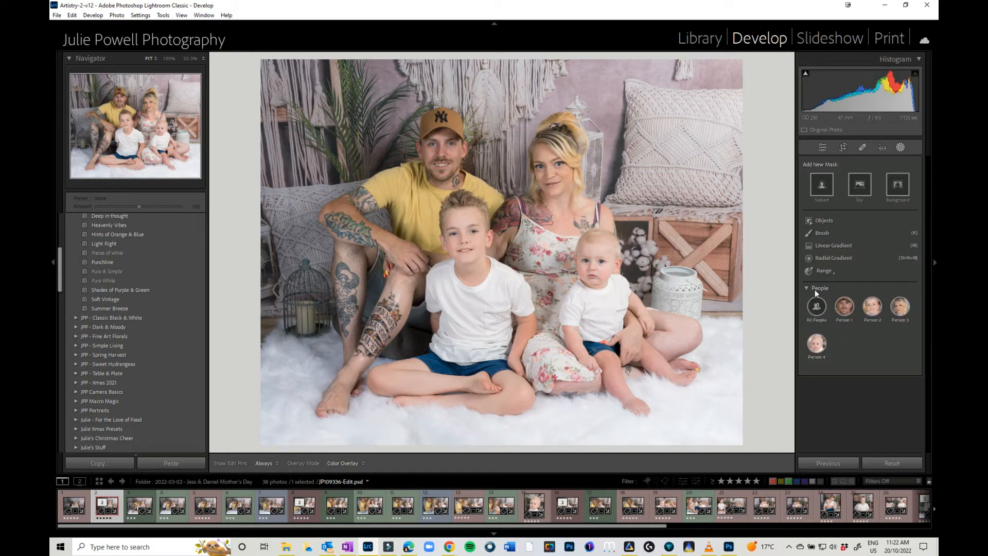
{"action": "mouse_move", "coordinate": [842, 309]}
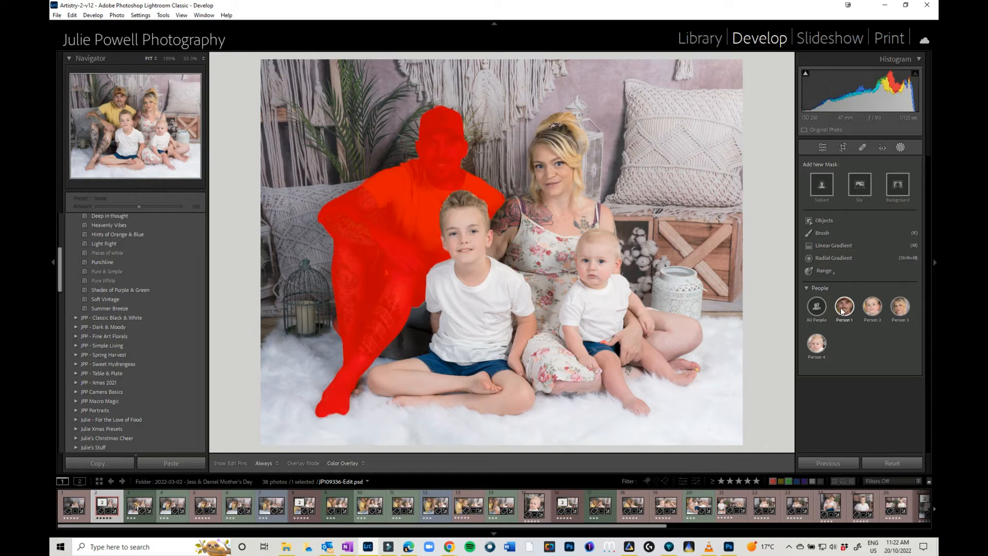
{"action": "mouse_move", "coordinate": [872, 310]}
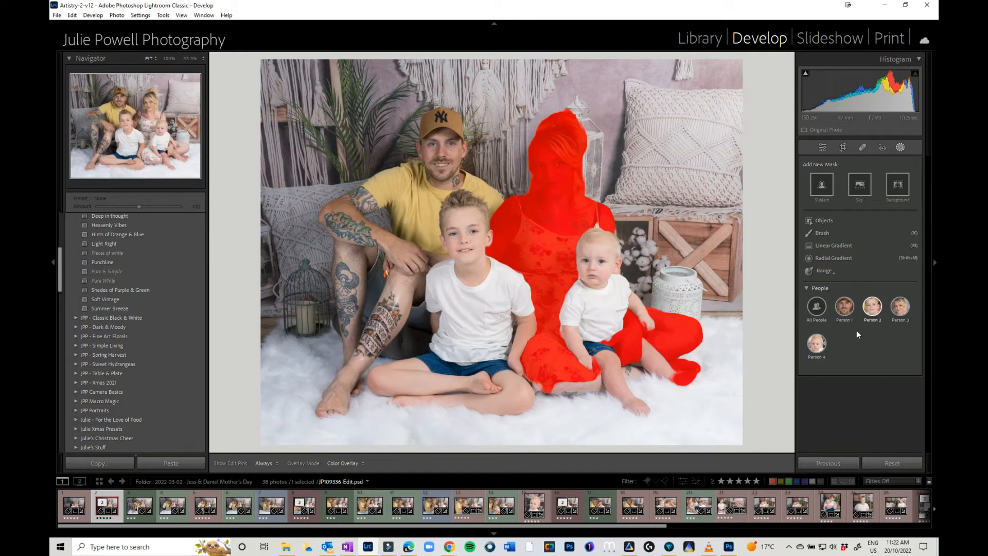
{"action": "mouse_move", "coordinate": [818, 344]}
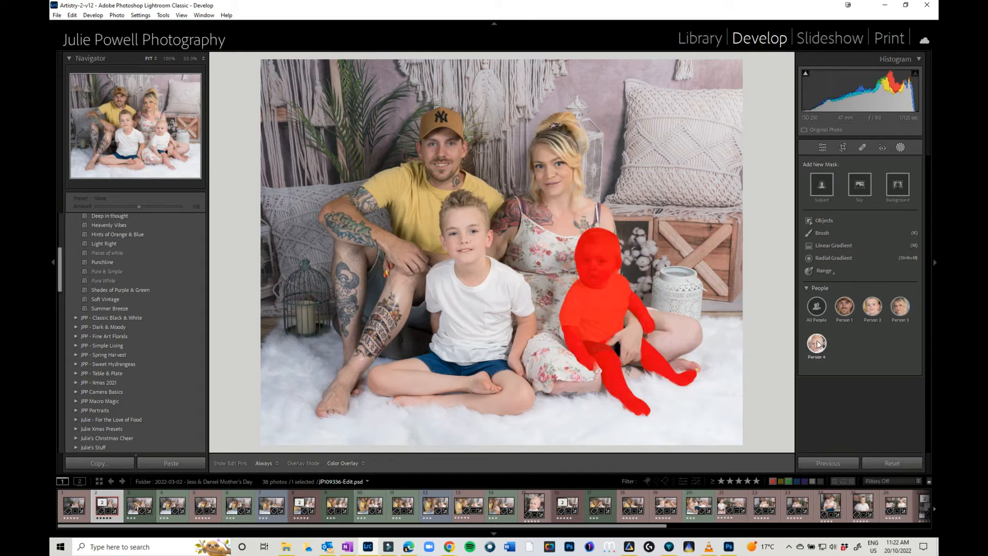
{"action": "left_click", "coordinate": [845, 308]}
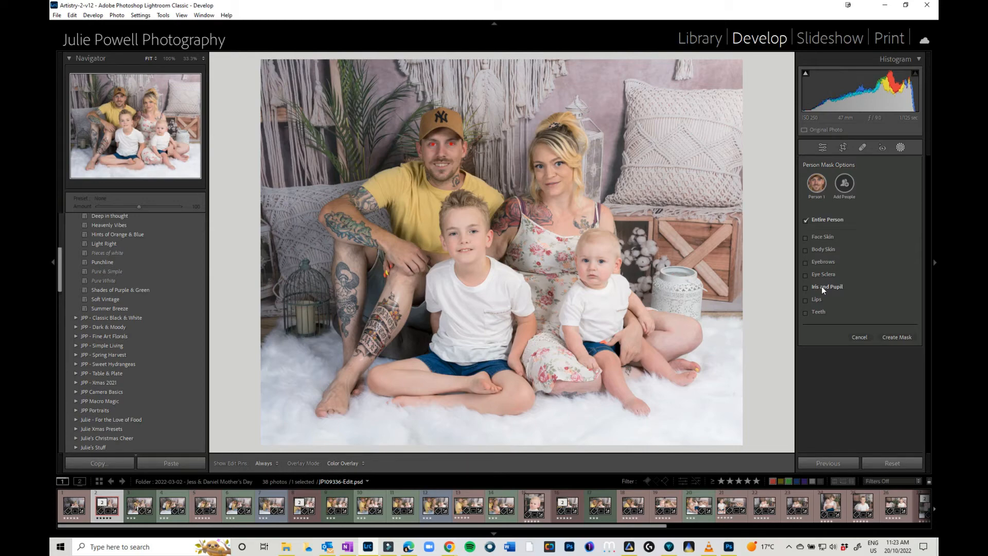
{"action": "mouse_move", "coordinate": [819, 187]}
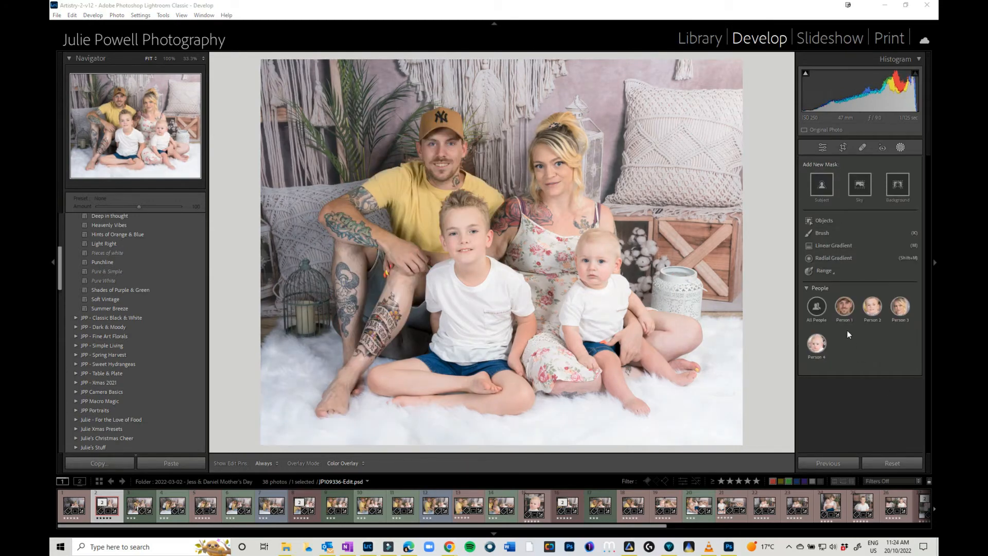
Create an Entire Person mask for Person 1, the father in the yellow shirt
{"action": "mouse_move", "coordinate": [845, 306]}
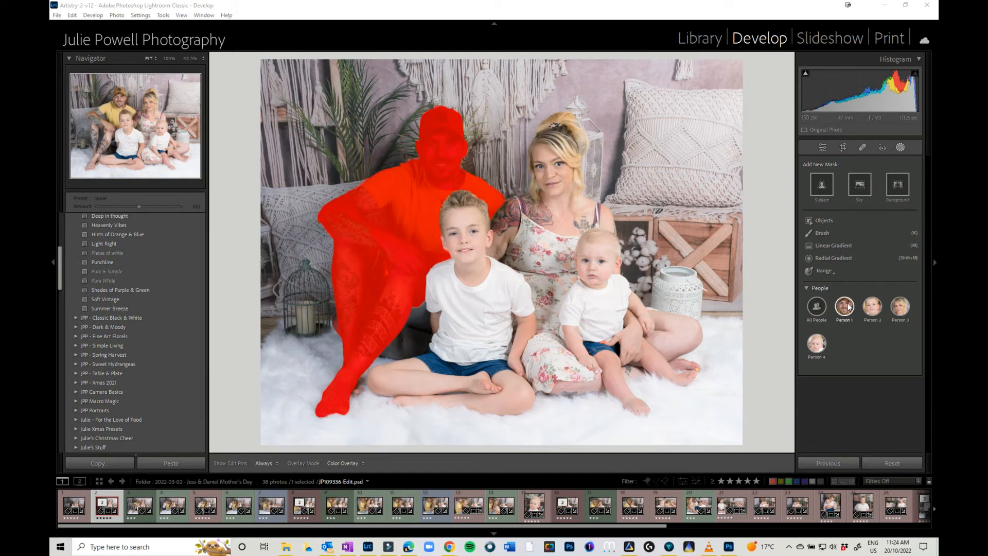
{"action": "left_click", "coordinate": [847, 307]}
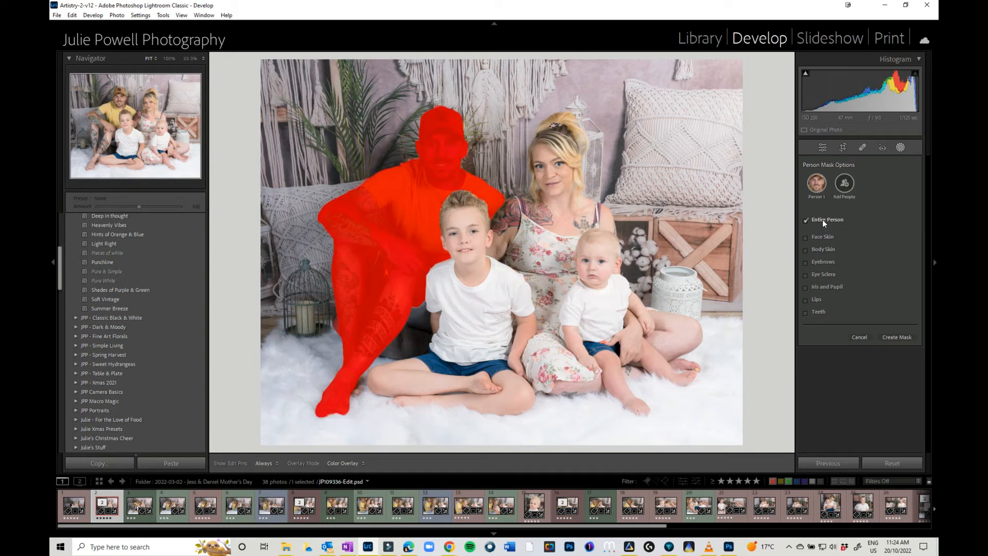
{"action": "left_click", "coordinate": [901, 337]}
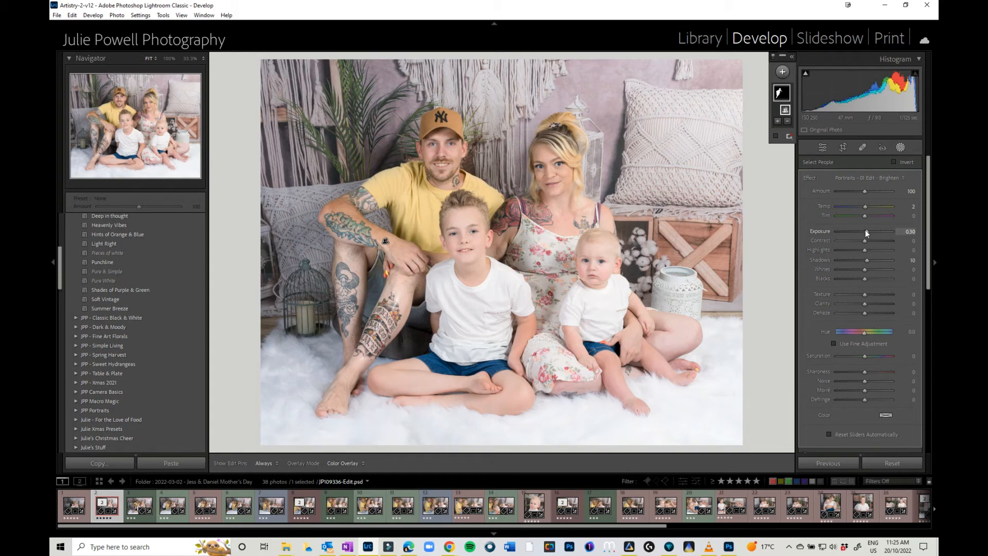
Test the father mask's Exposure at 4.00, settle it at 0.23 and set Highlights to 33
{"action": "left_click_drag", "start_coordinate": [866, 232], "coordinate": [909, 235]}
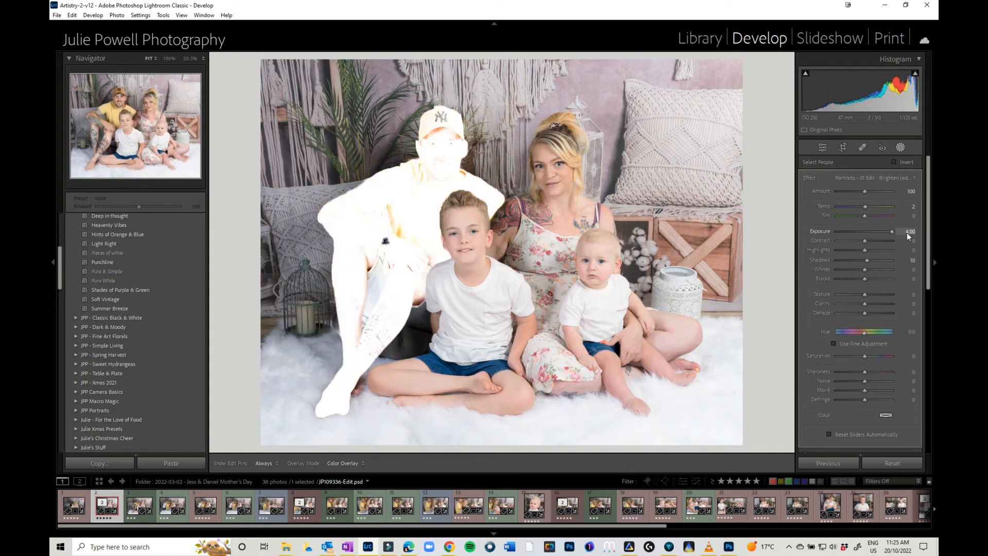
{"action": "left_click_drag", "start_coordinate": [865, 232], "coordinate": [865, 234]}
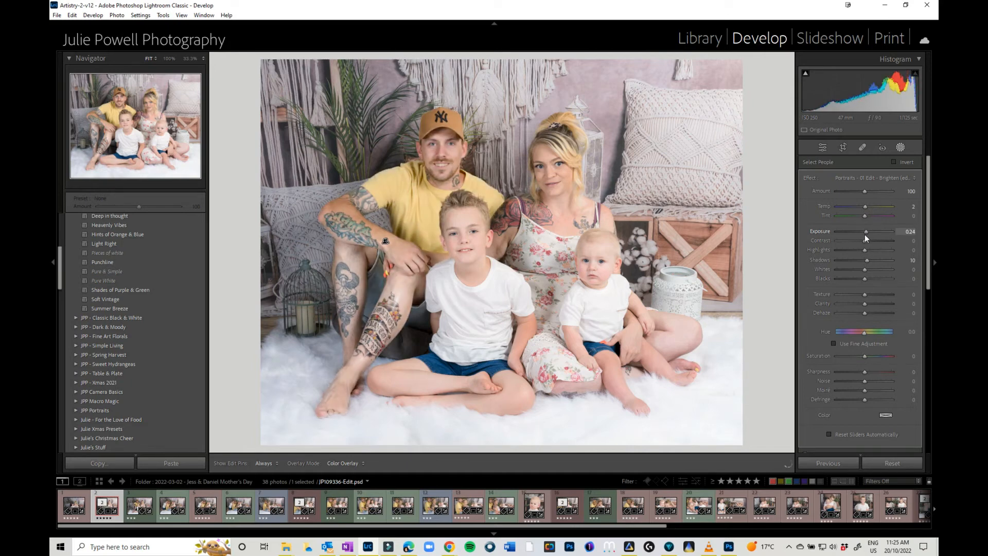
{"action": "mouse_move", "coordinate": [865, 250]}
{"action": "left_mouse_down"}
{"action": "mouse_move", "coordinate": [854, 249]}
{"action": "mouse_move", "coordinate": [878, 252]}
{"action": "left_mouse_up"}
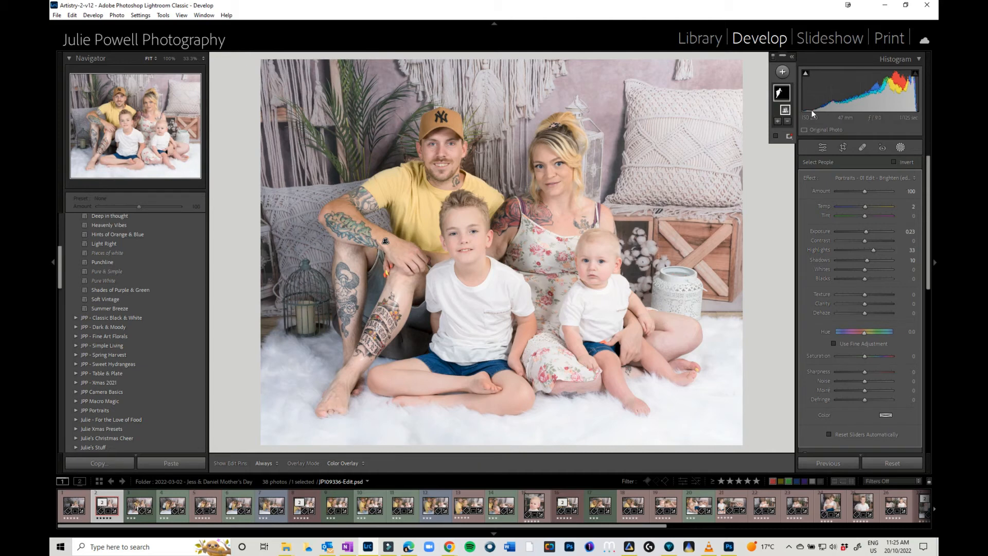
Add a Select Background mask and check its coverage around the family by showing and hiding the overlay
{"action": "left_click", "coordinate": [781, 72]}
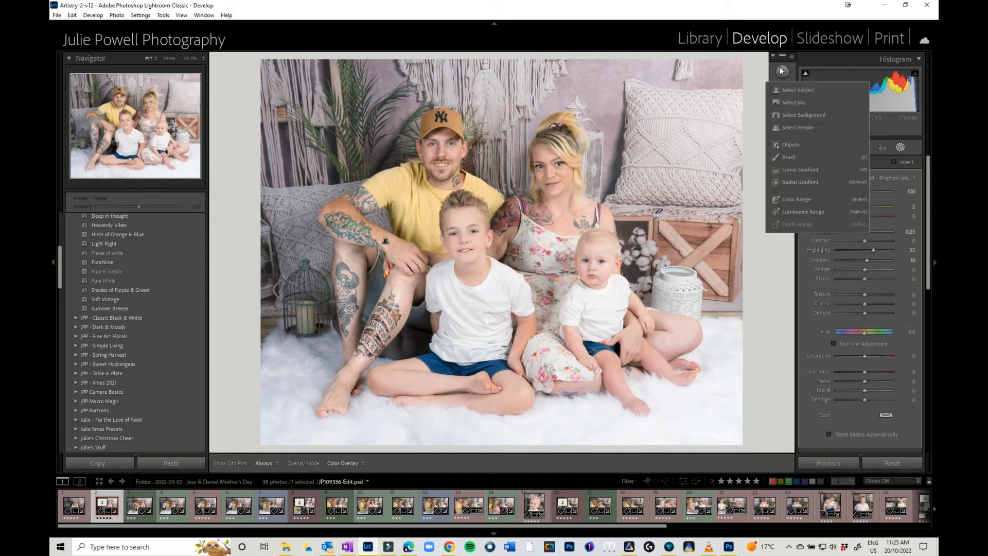
{"action": "left_click", "coordinate": [802, 116]}
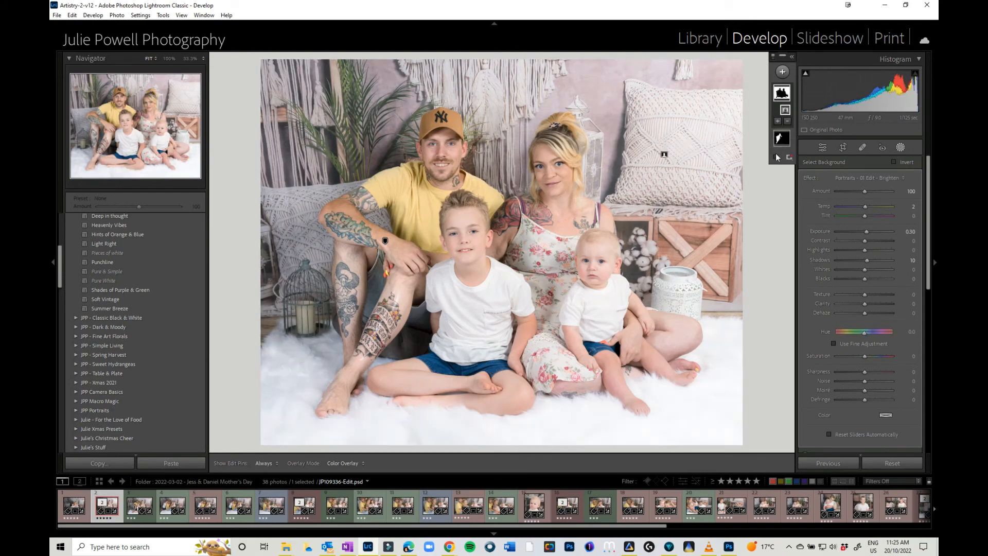
{"action": "left_click", "coordinate": [775, 158]}
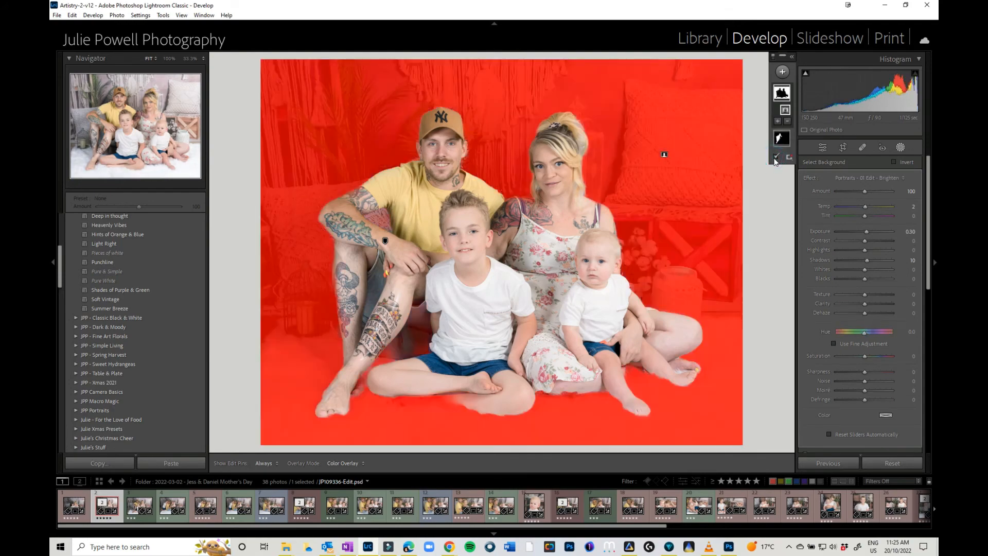
{"action": "left_click", "coordinate": [776, 158]}
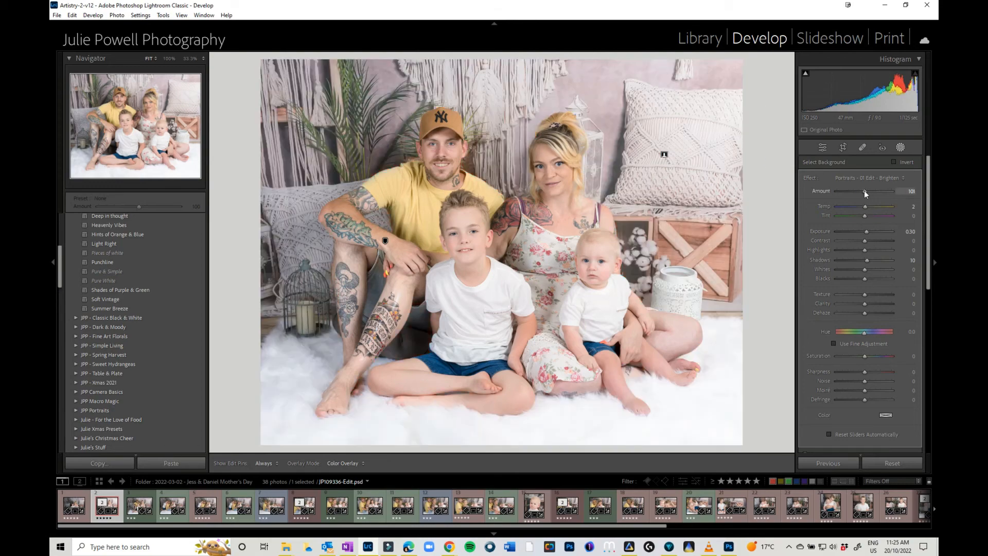
Set the background mask's effect Amount to 104 and its Exposure to 0.00
{"action": "left_click_drag", "start_coordinate": [863, 191], "coordinate": [859, 191]}
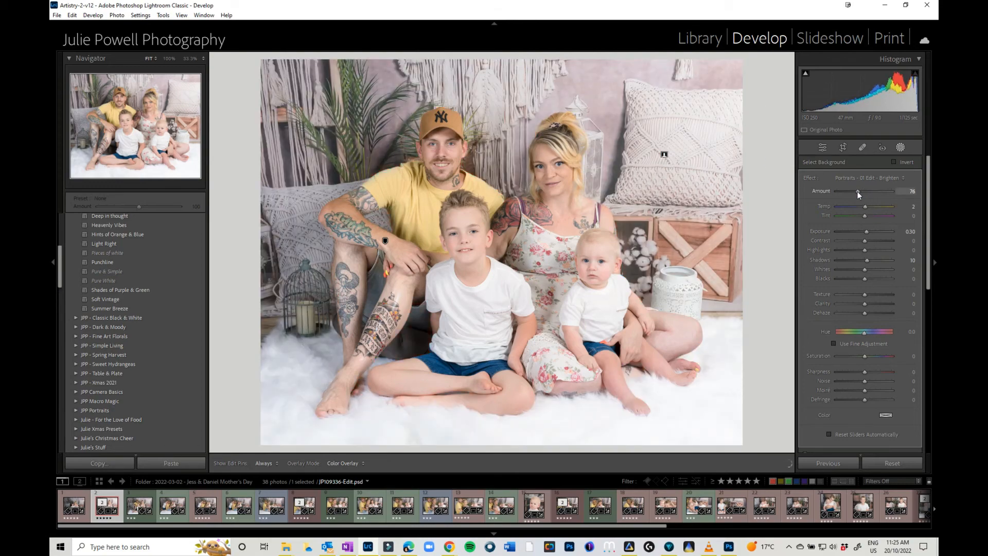
{"action": "left_click_drag", "start_coordinate": [858, 191], "coordinate": [866, 192]}
{"action": "left_click_drag", "start_coordinate": [867, 233], "coordinate": [864, 231]}
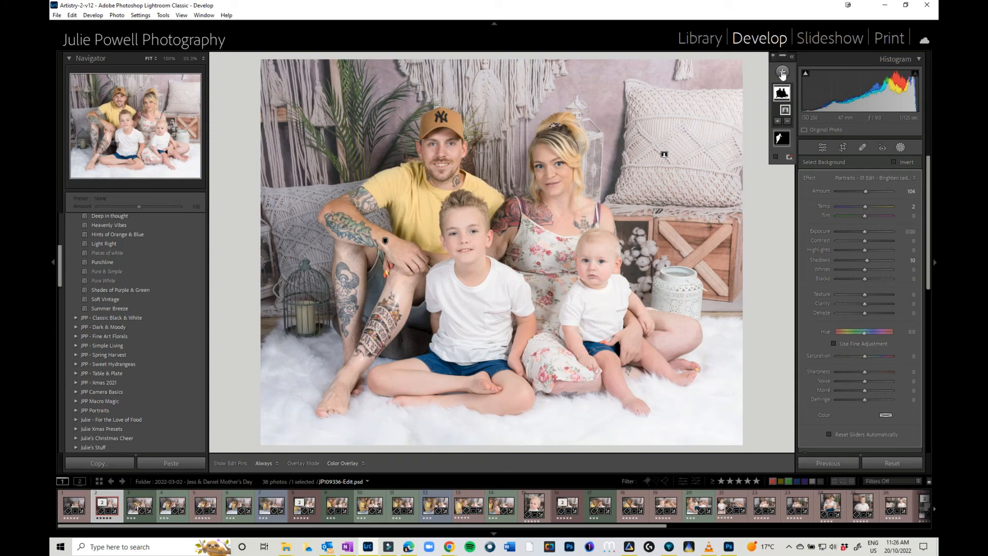
Add a horizontal Linear Gradient to the background mask, running from the photo's left edge to just beyond the baby
{"action": "left_click", "coordinate": [778, 122]}
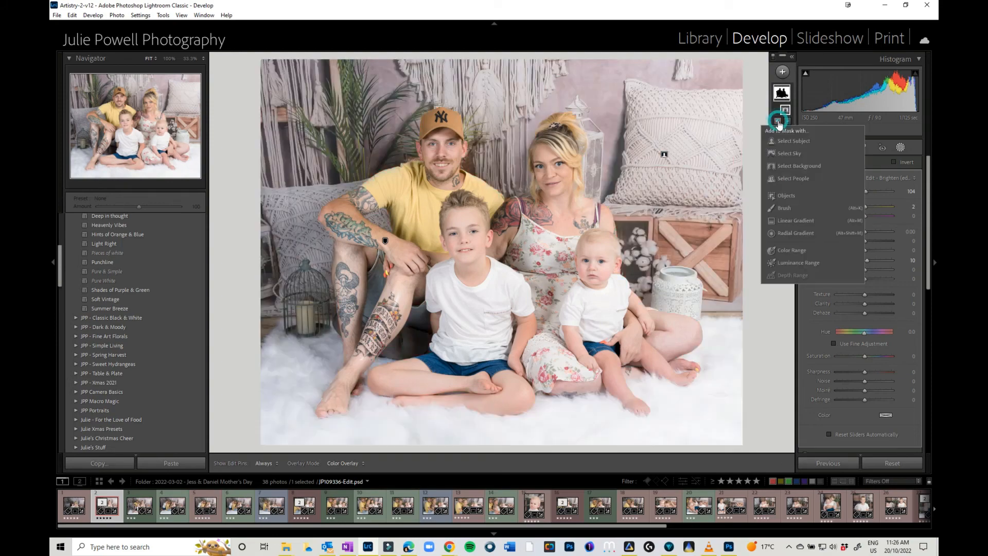
{"action": "left_click", "coordinate": [798, 222]}
{"action": "left_click_drag", "start_coordinate": [263, 220], "coordinate": [631, 231]}
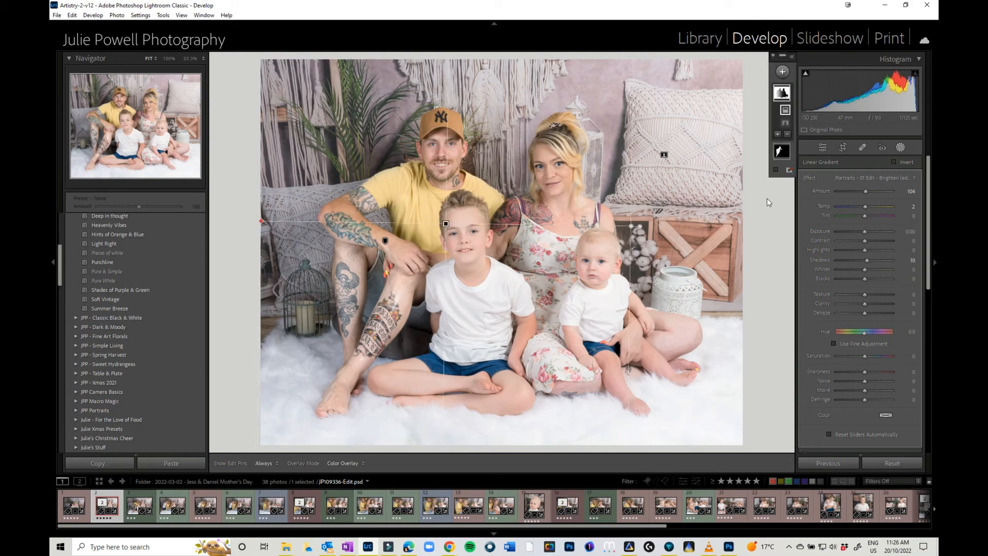
Darken the background mask to Exposure -0.84 and Highlights -9, and shift its linear gradient slightly toward the photo's left edge
{"action": "left_click_drag", "start_coordinate": [865, 231], "coordinate": [860, 252]}
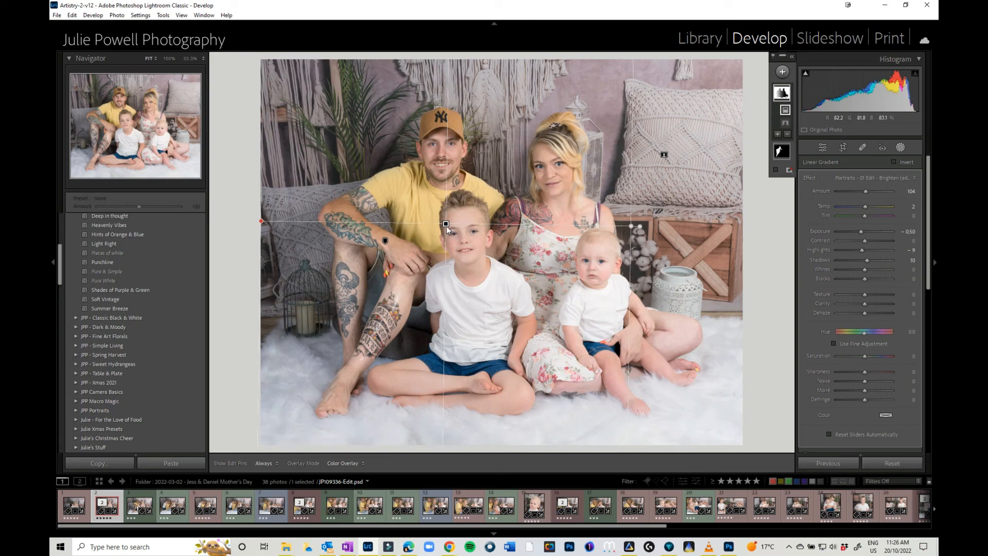
{"action": "mouse_move", "coordinate": [446, 224]}
{"action": "left_mouse_down"}
{"action": "mouse_move", "coordinate": [468, 223]}
{"action": "mouse_move", "coordinate": [430, 220]}
{"action": "left_mouse_up"}
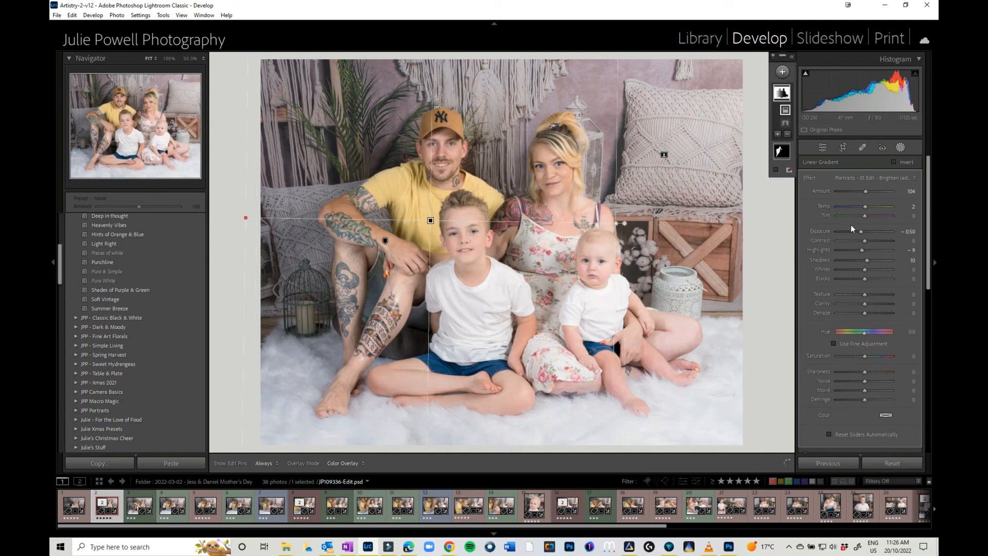
{"action": "left_click_drag", "start_coordinate": [859, 231], "coordinate": [858, 233]}
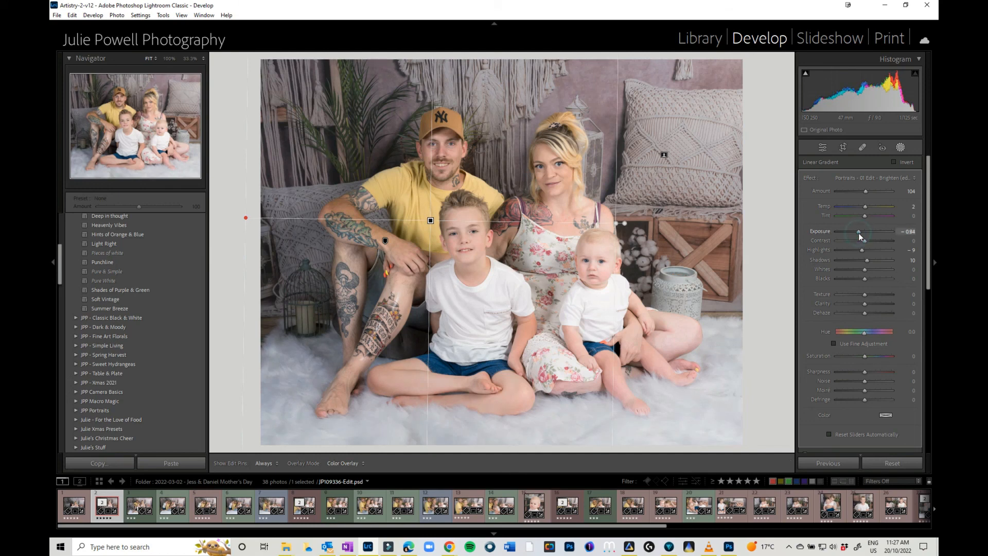